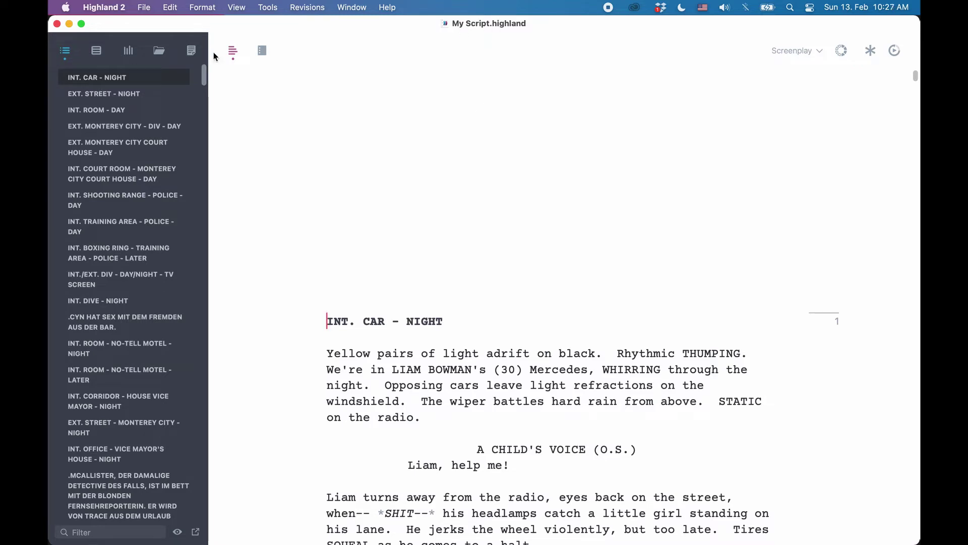
Create a blank Untitled screenplay with Cmd+N, then switch back to My Script.highland.
{"action": "left_click", "coordinate": [145, 8]}
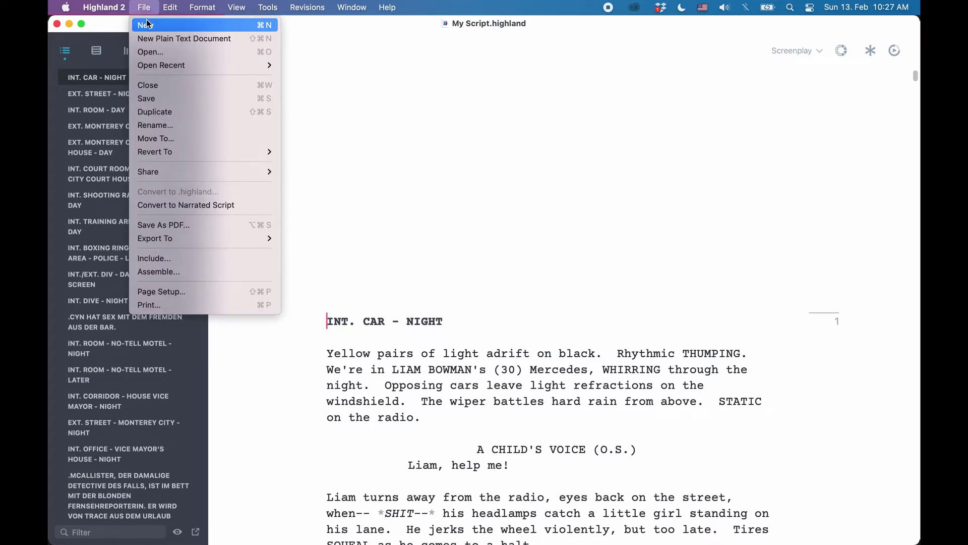
{"action": "left_click", "coordinate": [619, 174]}
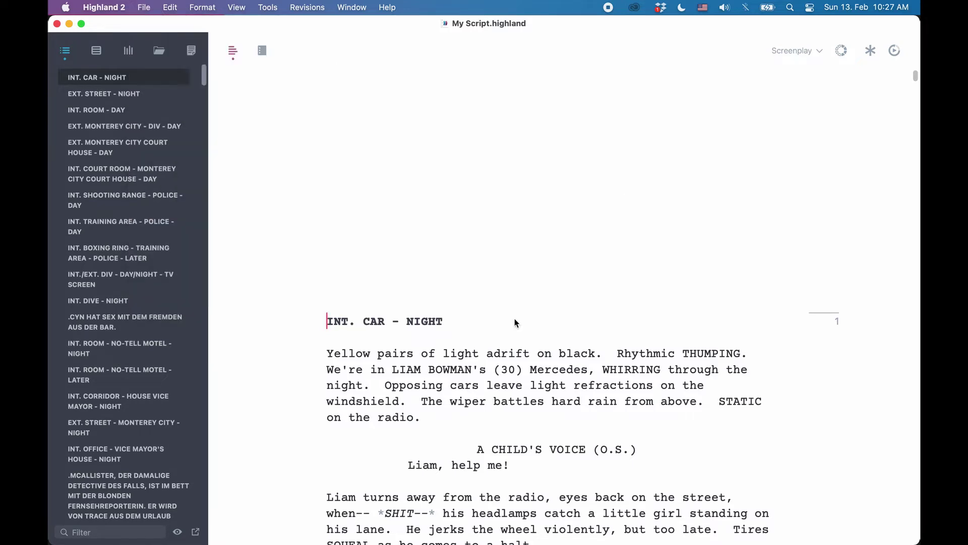
{"action": "key", "text": "super+n"}
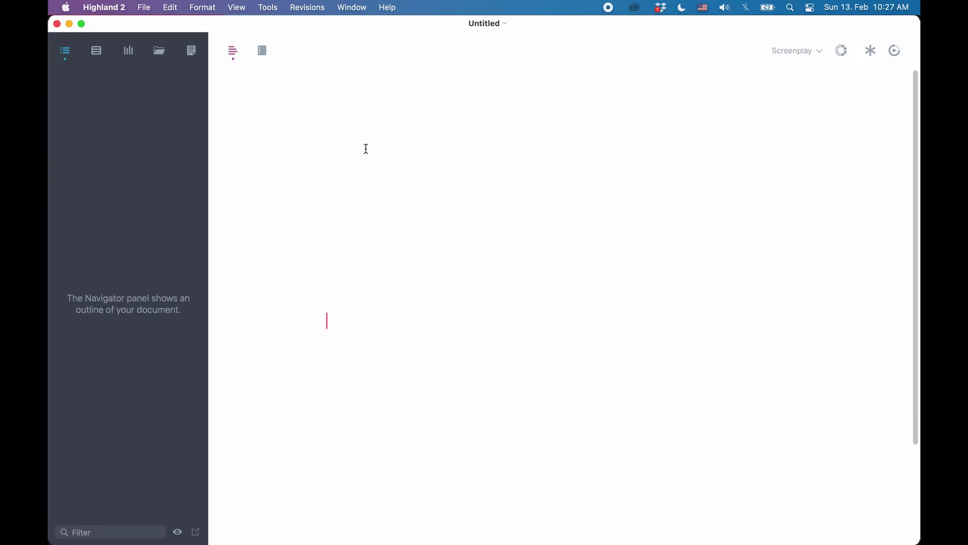
{"action": "left_click", "coordinate": [352, 7]}
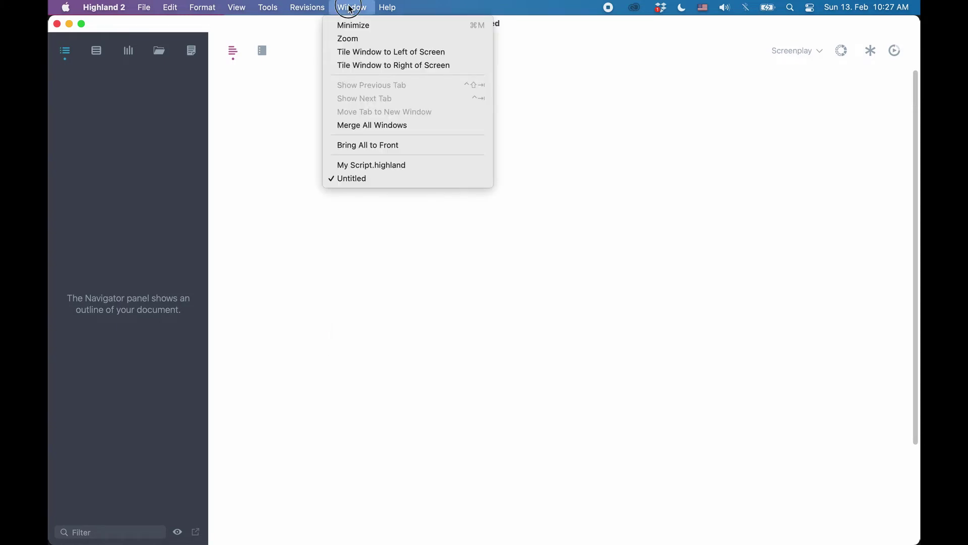
{"action": "left_click", "coordinate": [363, 167]}
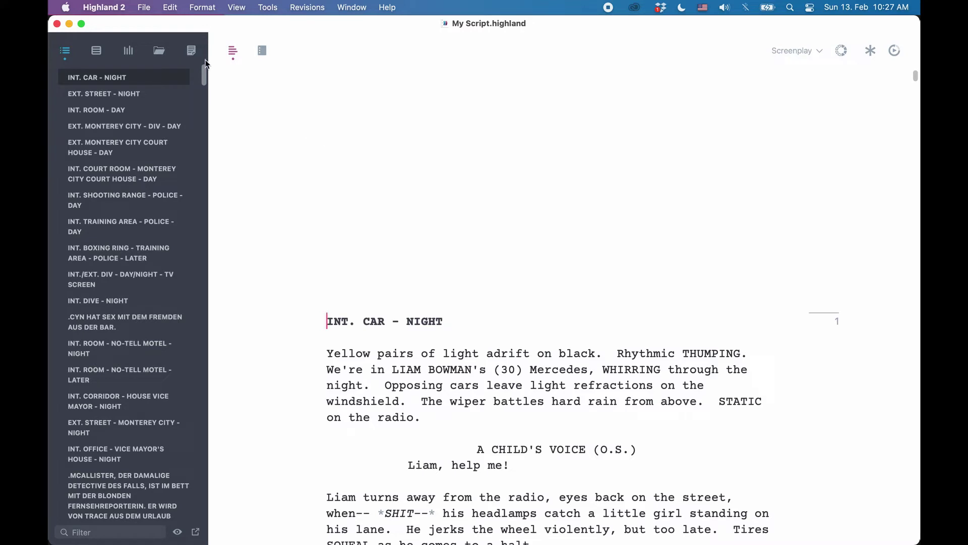
Start exporting the script as My Script.fountain to the Desktop via File > Export To > .fountain.
{"action": "left_click", "coordinate": [144, 8]}
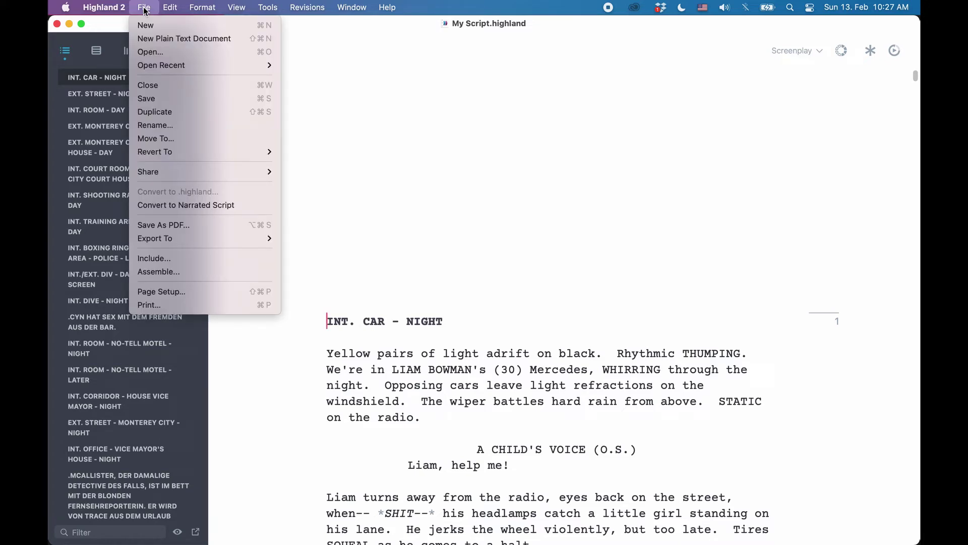
{"action": "mouse_move", "coordinate": [232, 236]}
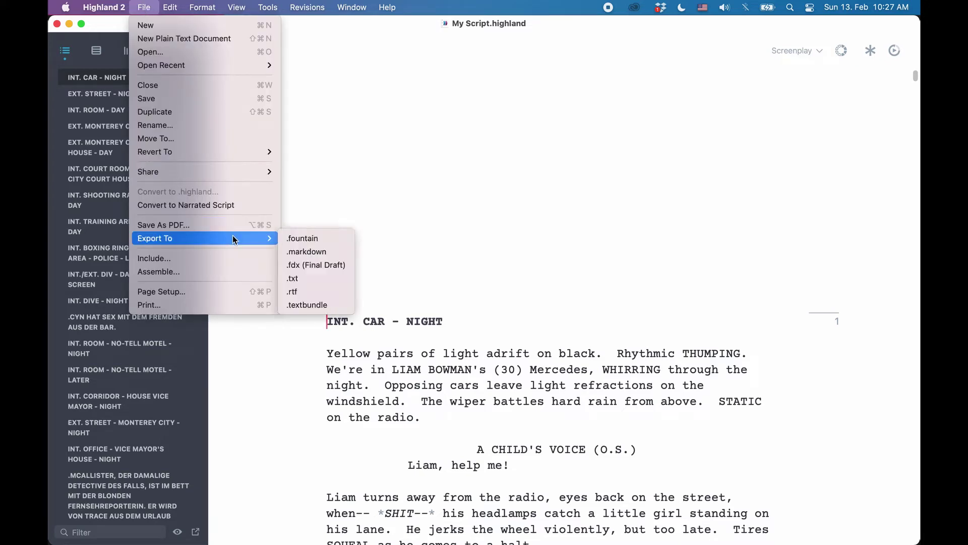
{"action": "left_click", "coordinate": [311, 238]}
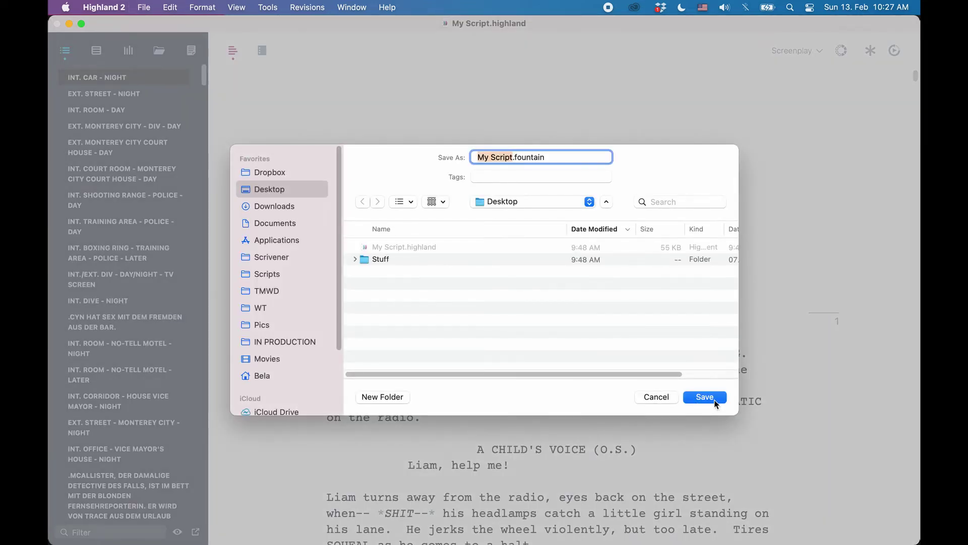
Save My Script.fountain to the Desktop, then open My Script.highland with The Unarchiver.
{"action": "left_click", "coordinate": [715, 398]}
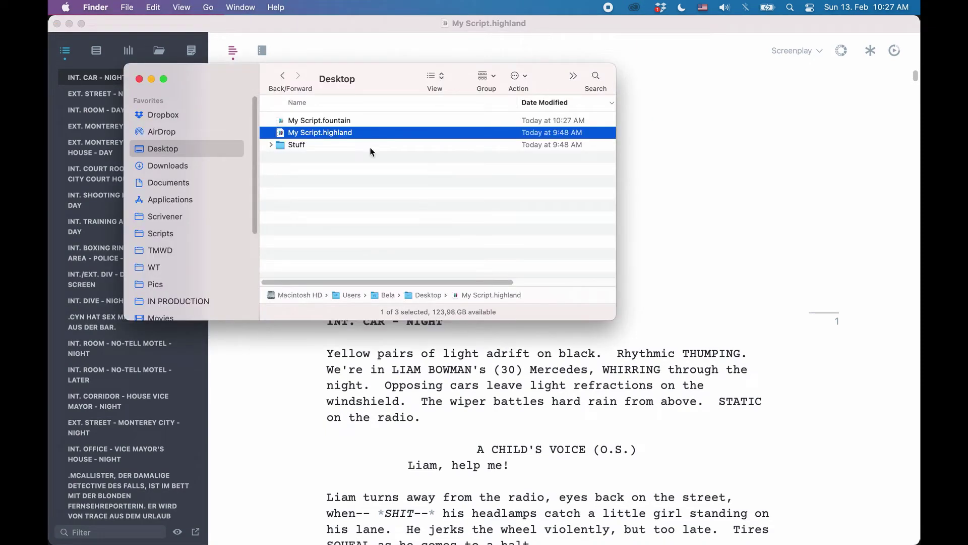
{"action": "right_click", "coordinate": [334, 134]}
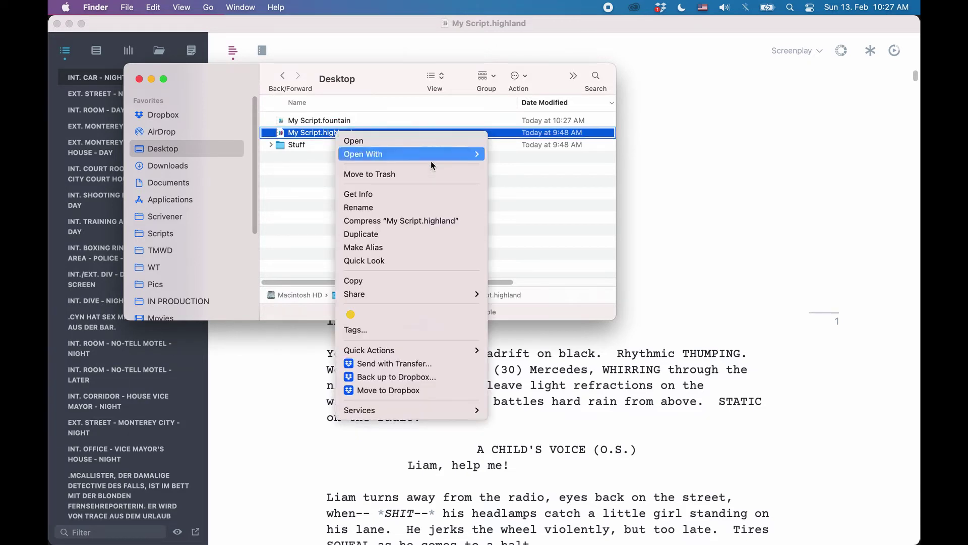
{"action": "mouse_move", "coordinate": [456, 156]}
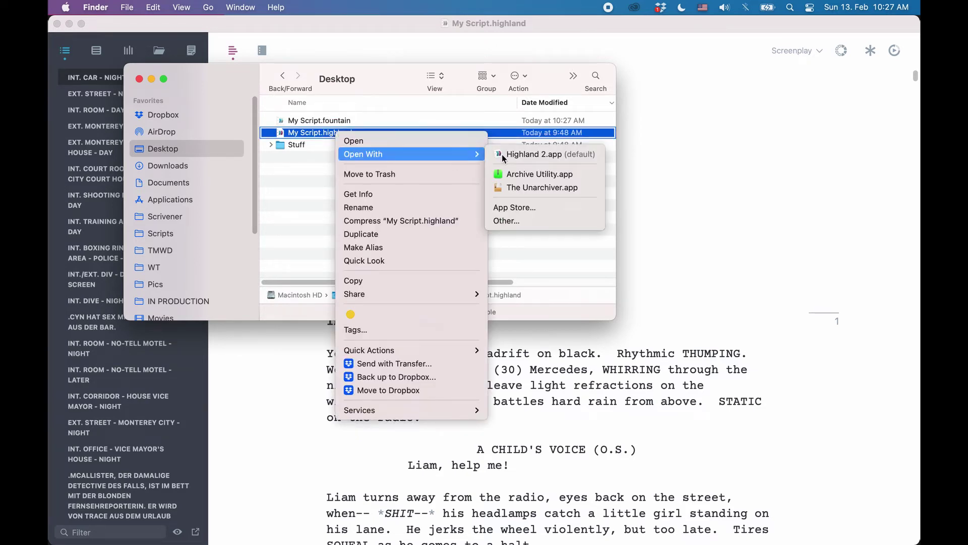
{"action": "left_click", "coordinate": [546, 190]}
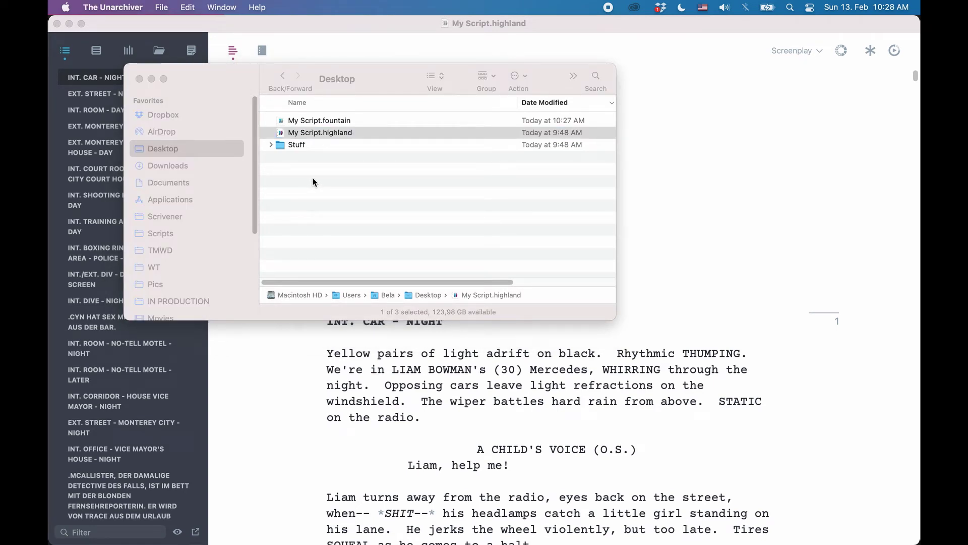
Extract the script to a textbundle and move its text.fountain onto the Desktop.
{"action": "left_click", "coordinate": [565, 390]}
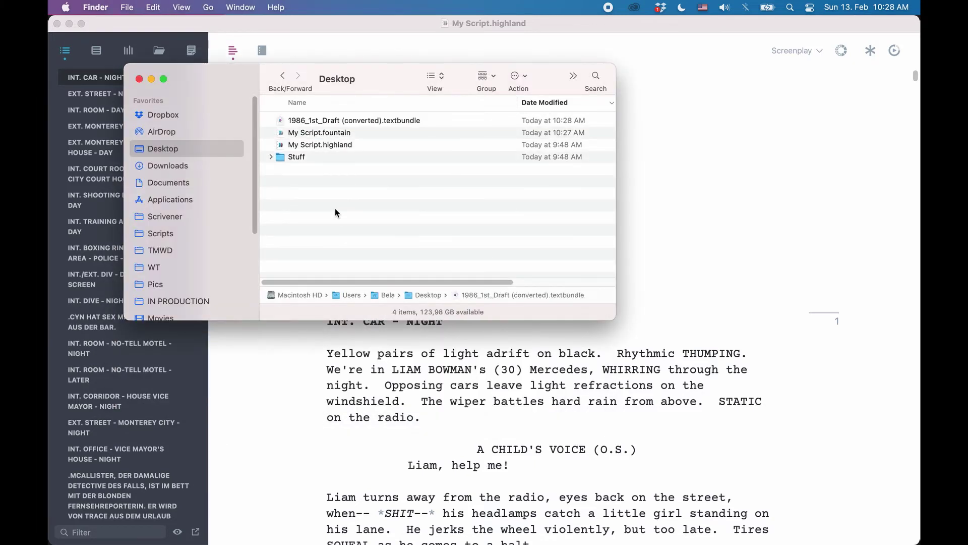
{"action": "left_click", "coordinate": [398, 121]}
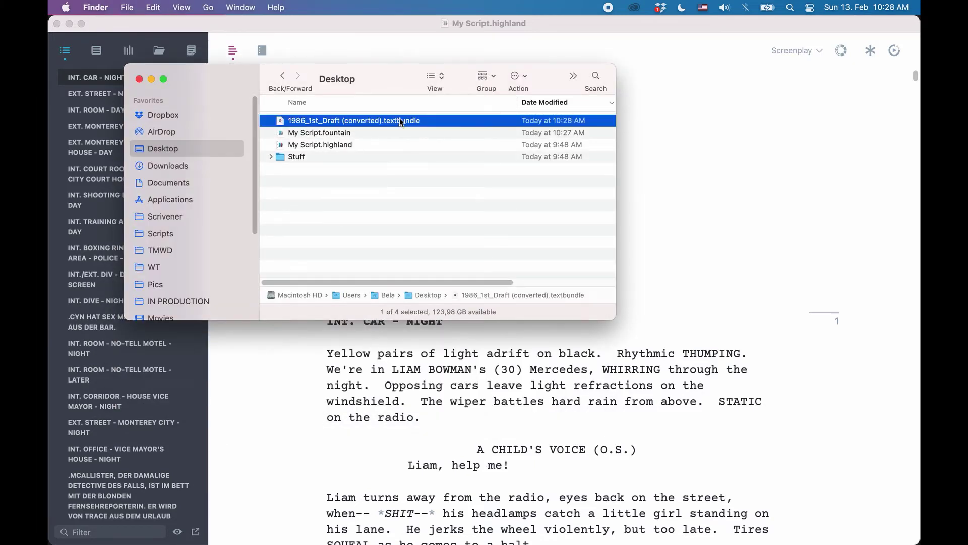
{"action": "right_click", "coordinate": [316, 123]}
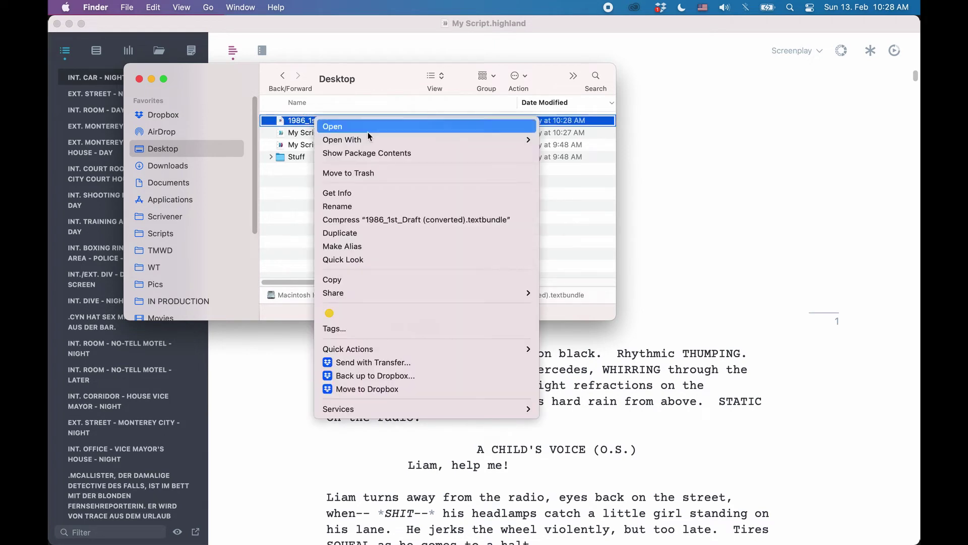
{"action": "left_click", "coordinate": [424, 154]}
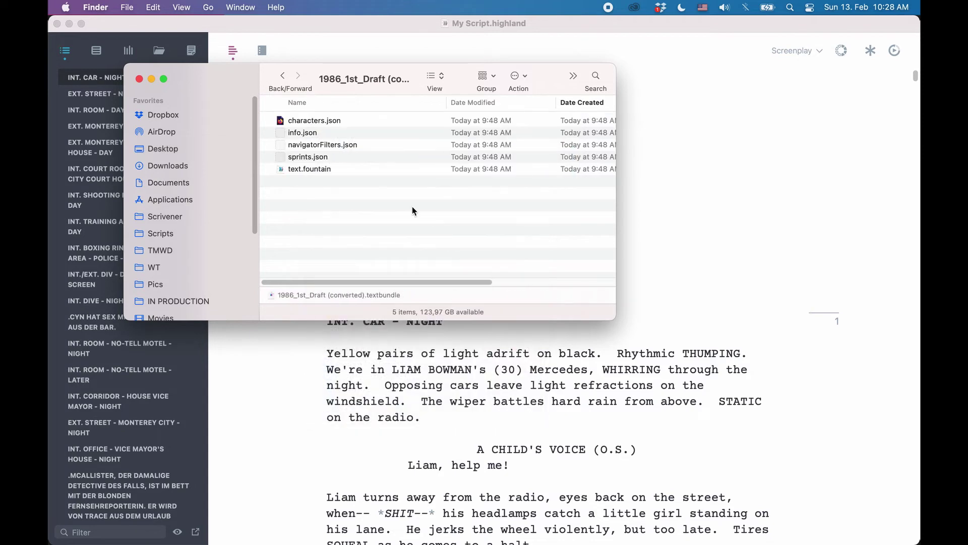
{"action": "key", "text": "super+a"}
{"action": "left_click", "coordinate": [274, 108]}
{"action": "left_click", "coordinate": [283, 169]}
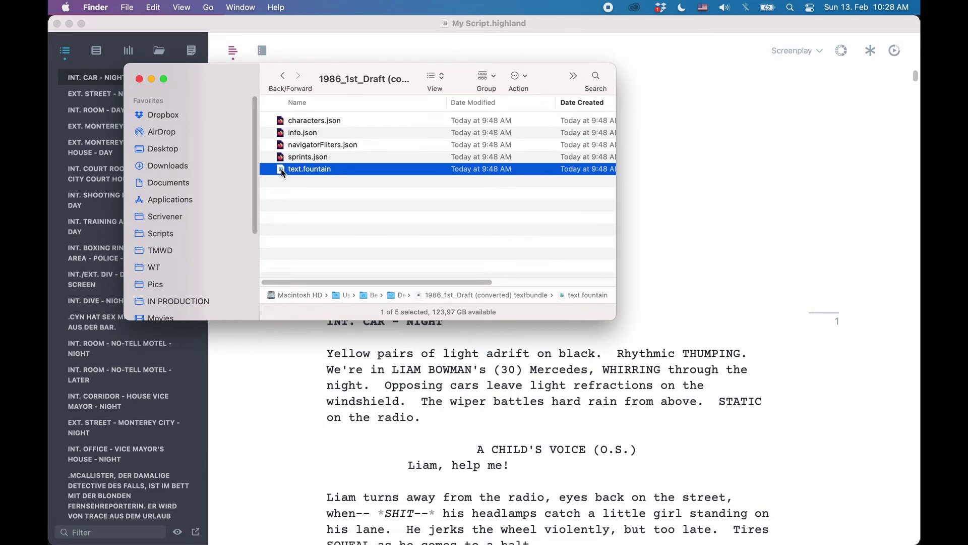
{"action": "left_click_drag", "start_coordinate": [280, 168], "coordinate": [174, 153]}
Unzip HighlandExporter.app.zip in Downloads and launch HighlandExporter.
{"action": "left_click", "coordinate": [174, 151]}
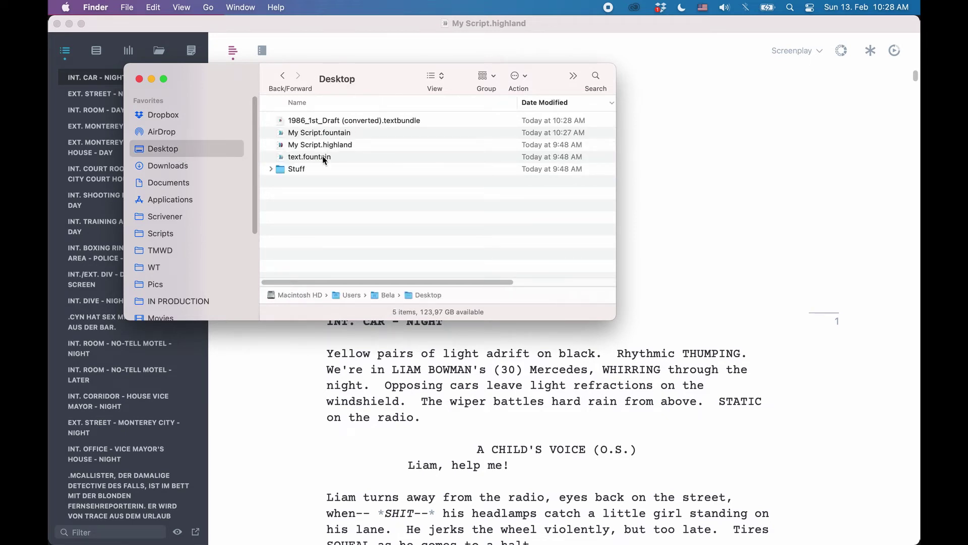
{"action": "left_click", "coordinate": [199, 167]}
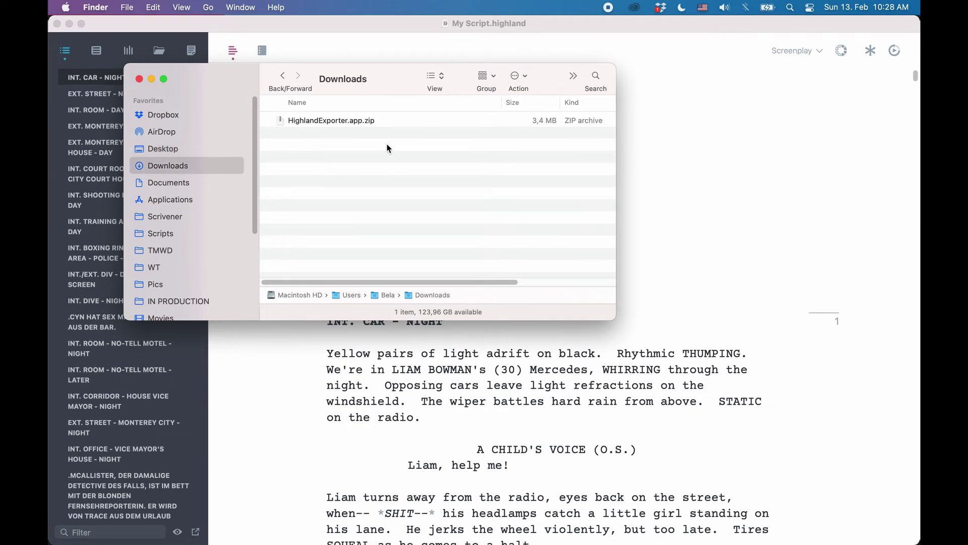
{"action": "left_click", "coordinate": [351, 123]}
{"action": "double_click", "coordinate": [285, 120]}
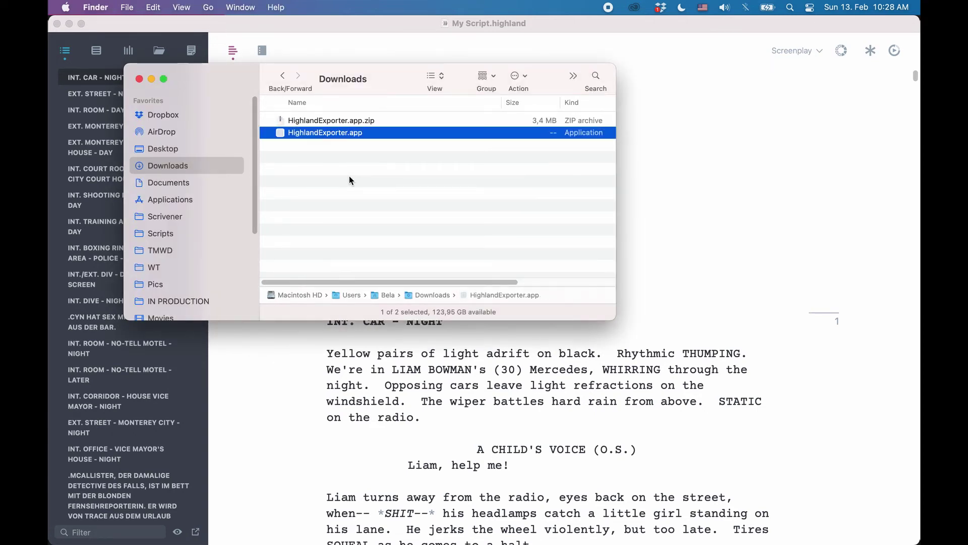
{"action": "double_click", "coordinate": [283, 132]}
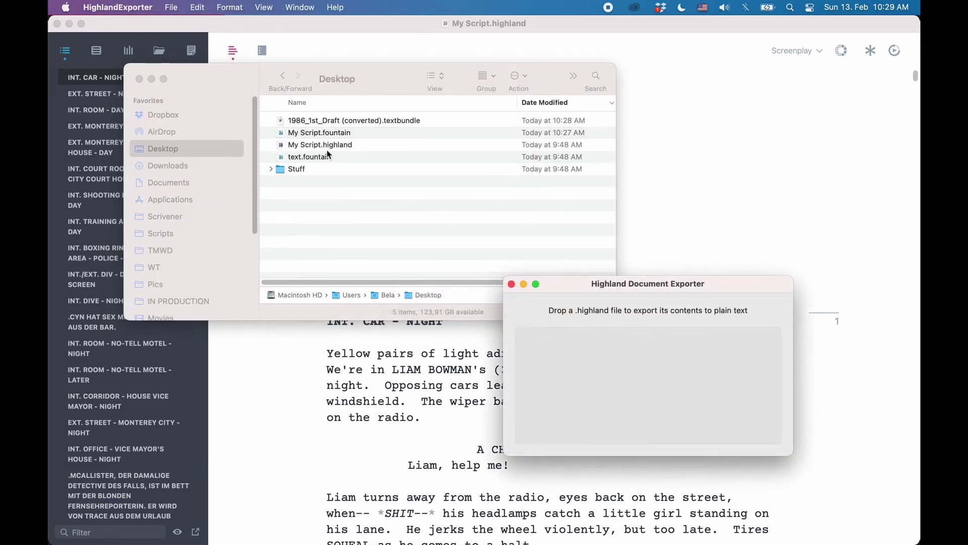
Export My Script.highland with HighlandExporter, replacing My Script.fountain on the Desktop, then return to Highland 2.
{"action": "left_click_drag", "start_coordinate": [327, 145], "coordinate": [637, 376]}
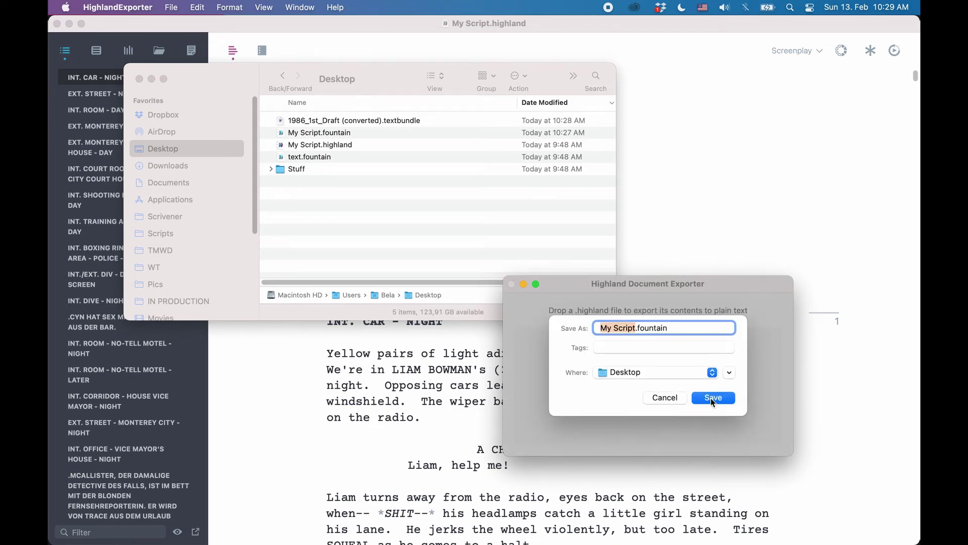
{"action": "left_click", "coordinate": [711, 397]}
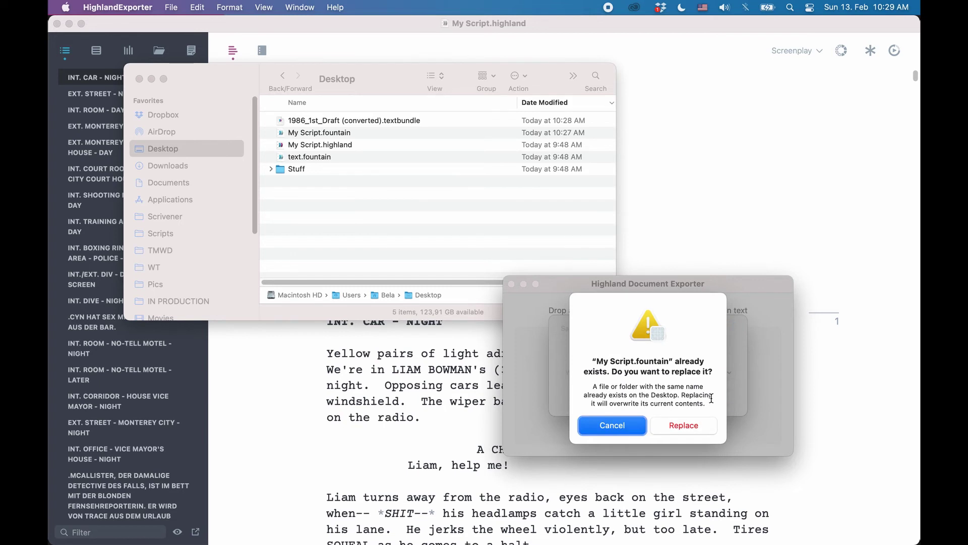
{"action": "left_click", "coordinate": [685, 427]}
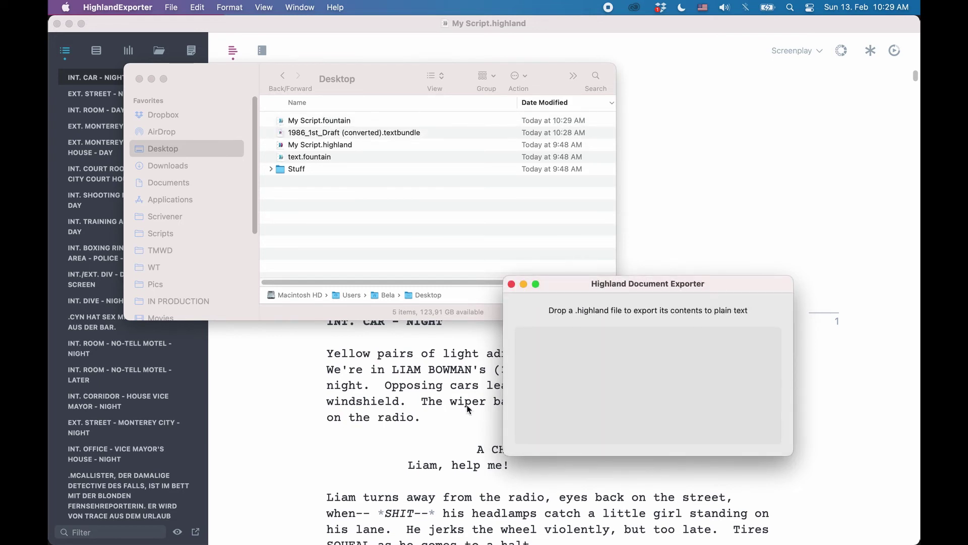
{"action": "left_click", "coordinate": [468, 410]}
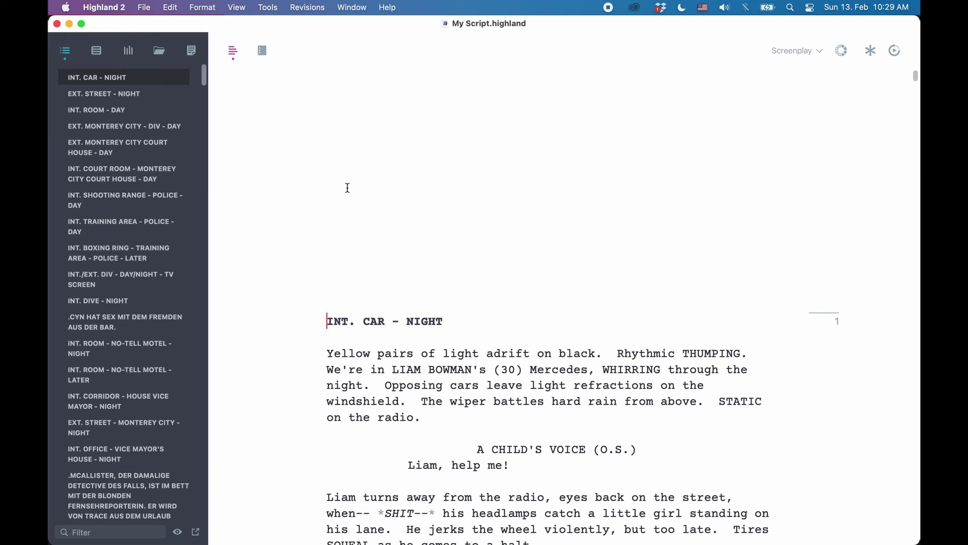
Create a blank plain-text document, Untitled 2, from the File menu.
{"action": "left_click", "coordinate": [144, 9]}
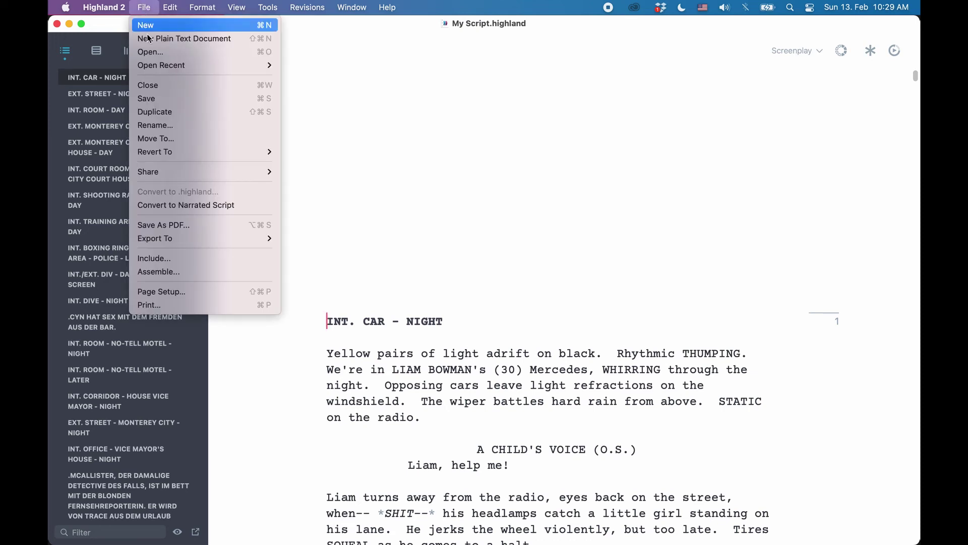
{"action": "left_click", "coordinate": [211, 40]}
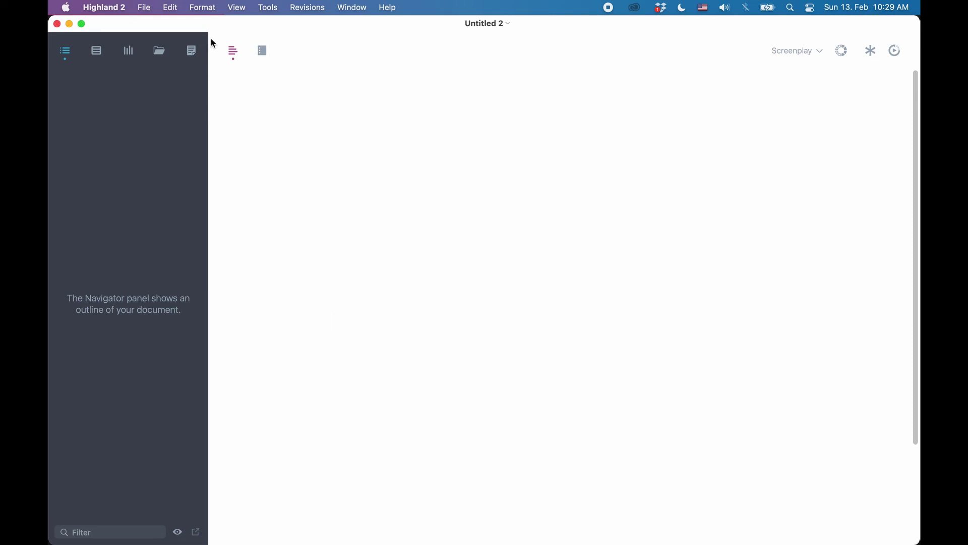
{"action": "left_click", "coordinate": [149, 8]}
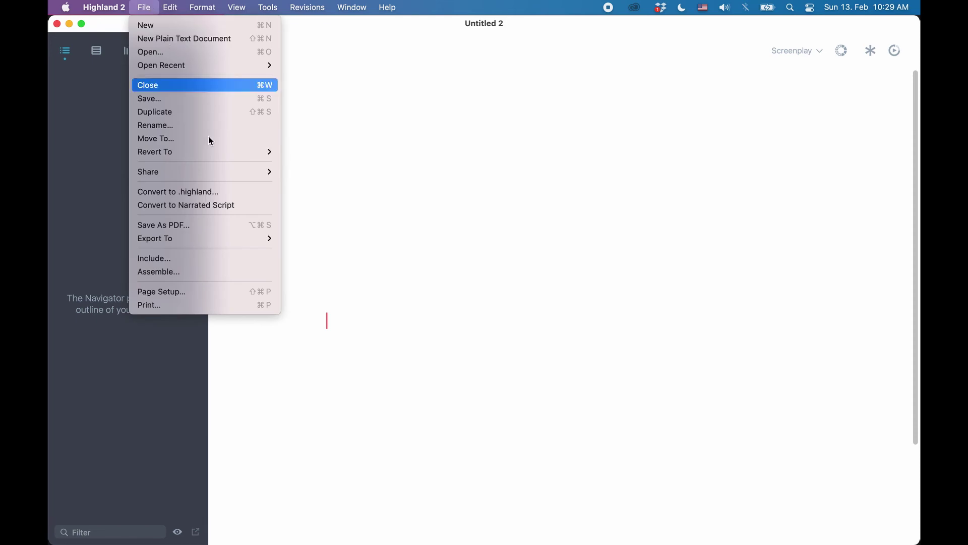
{"action": "left_click", "coordinate": [226, 193]}
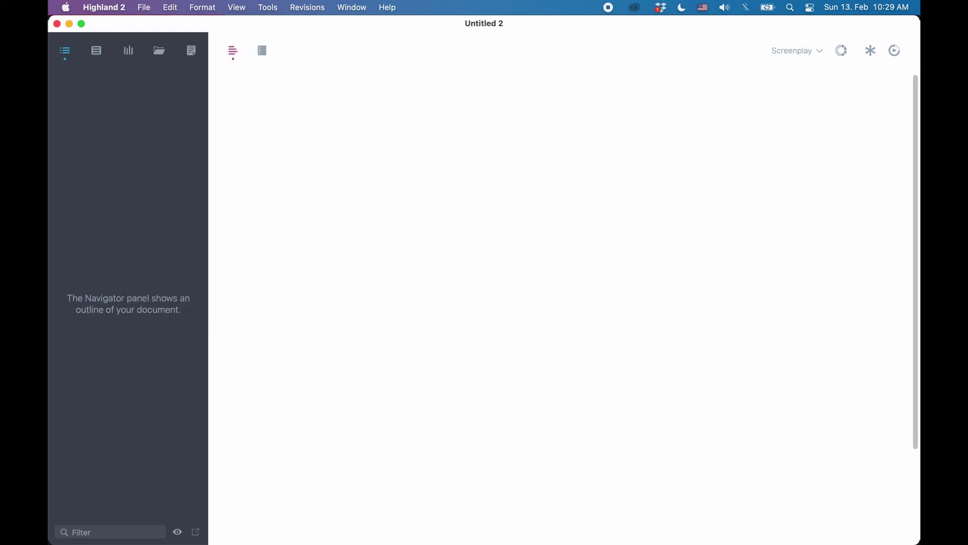